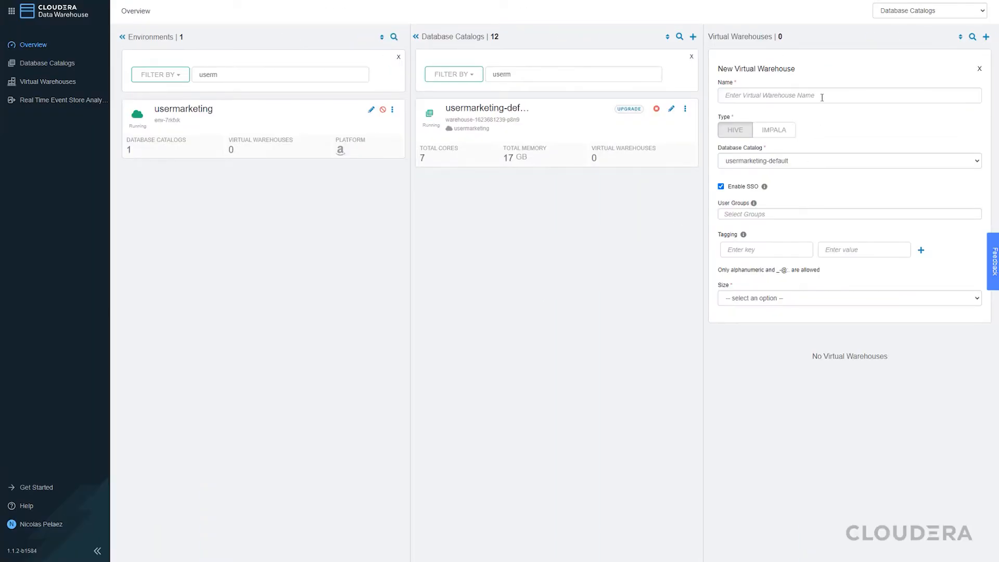
Create a Hive virtual warehouse named Shipping-VW, size xsmall - 2 Executor Nodes, with Data Visualization installed.
{"action": "left_click", "coordinate": [822, 97]}
{"action": "type", "text": "Shipping-VW"}
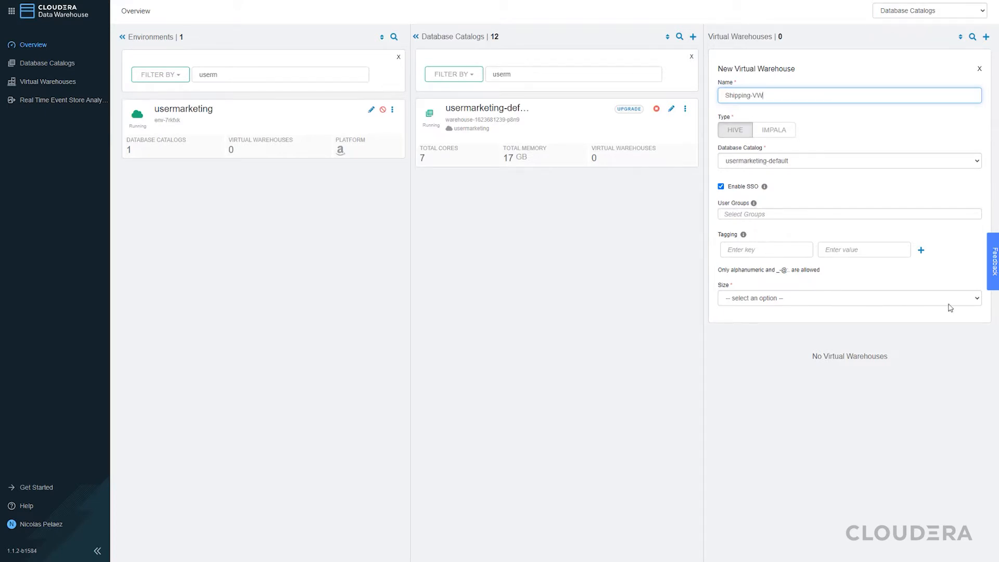
{"action": "left_click", "coordinate": [975, 300]}
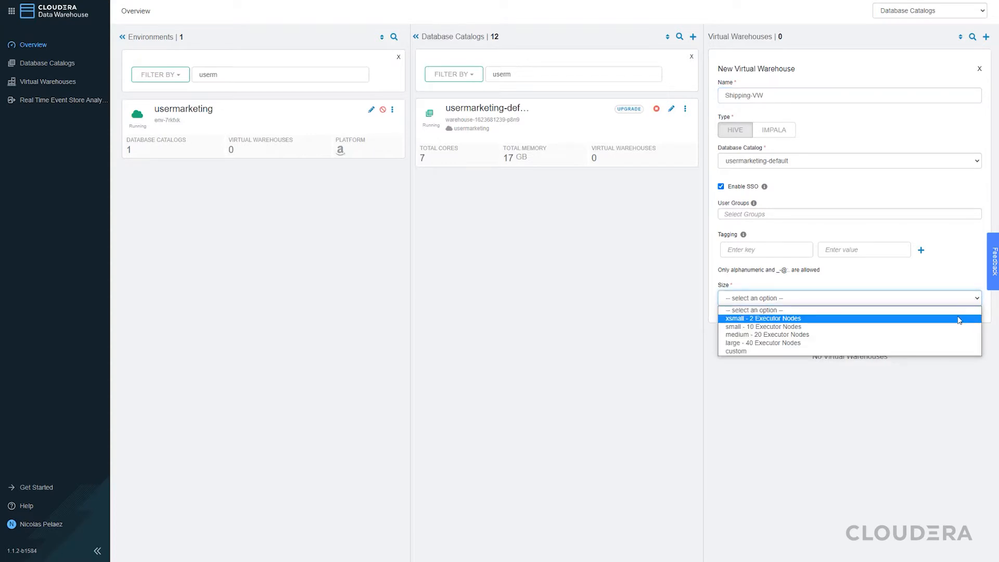
{"action": "left_click", "coordinate": [958, 318]}
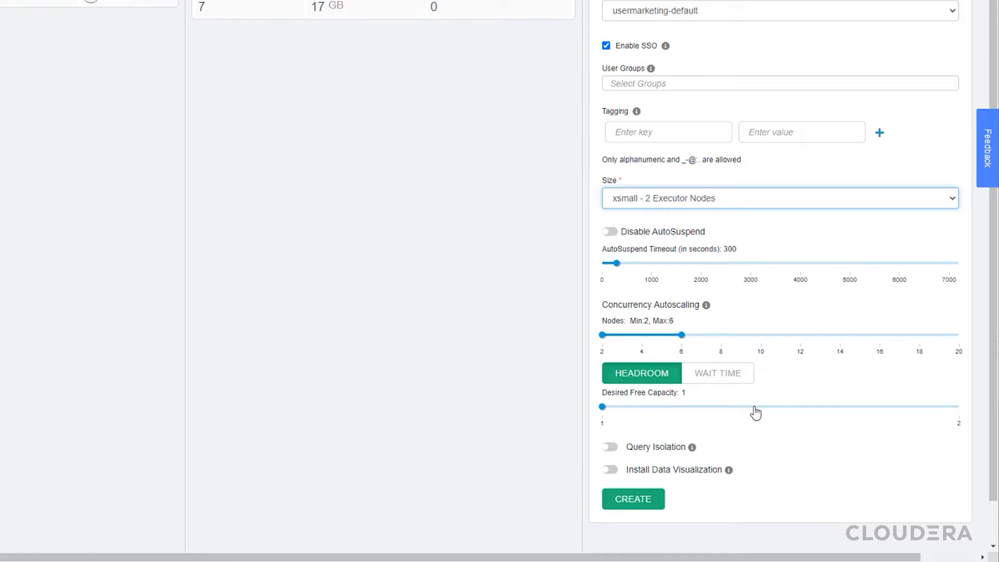
{"action": "left_click", "coordinate": [612, 470]}
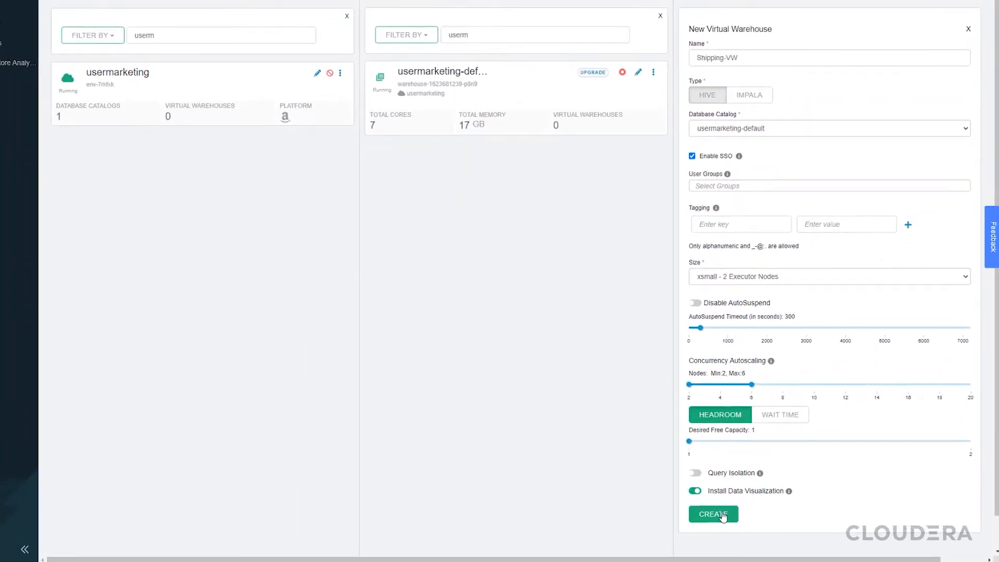
{"action": "left_click", "coordinate": [722, 516]}
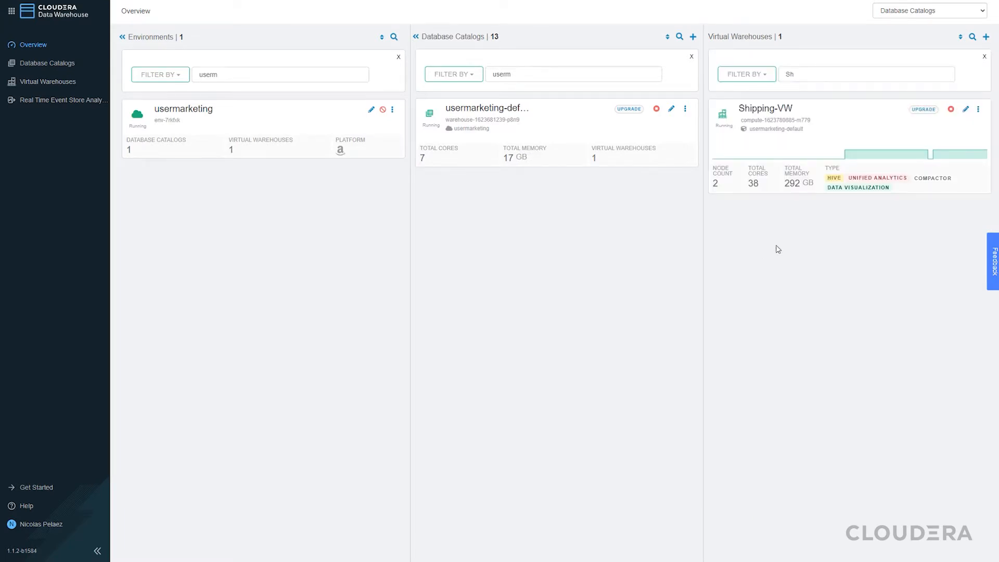
Open Hue for the Shipping-VW warehouse and show the tables of the default database.
{"action": "left_click", "coordinate": [979, 110]}
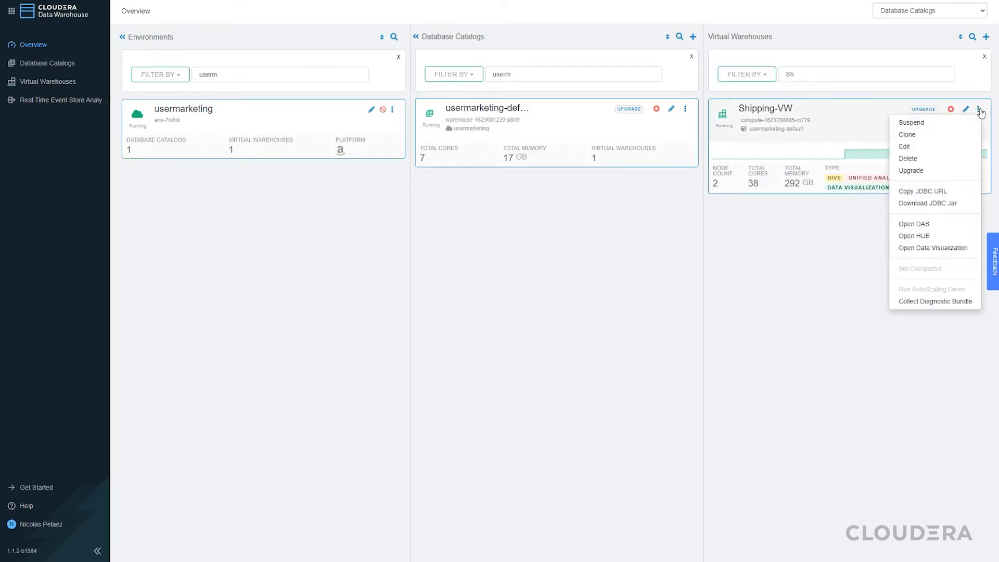
{"action": "left_click", "coordinate": [934, 237]}
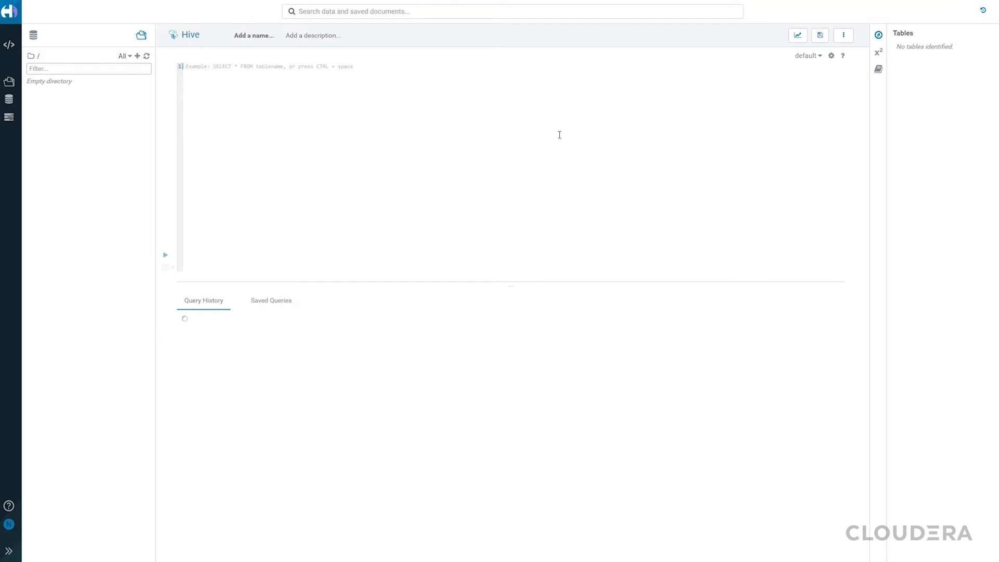
{"action": "left_click", "coordinate": [34, 35]}
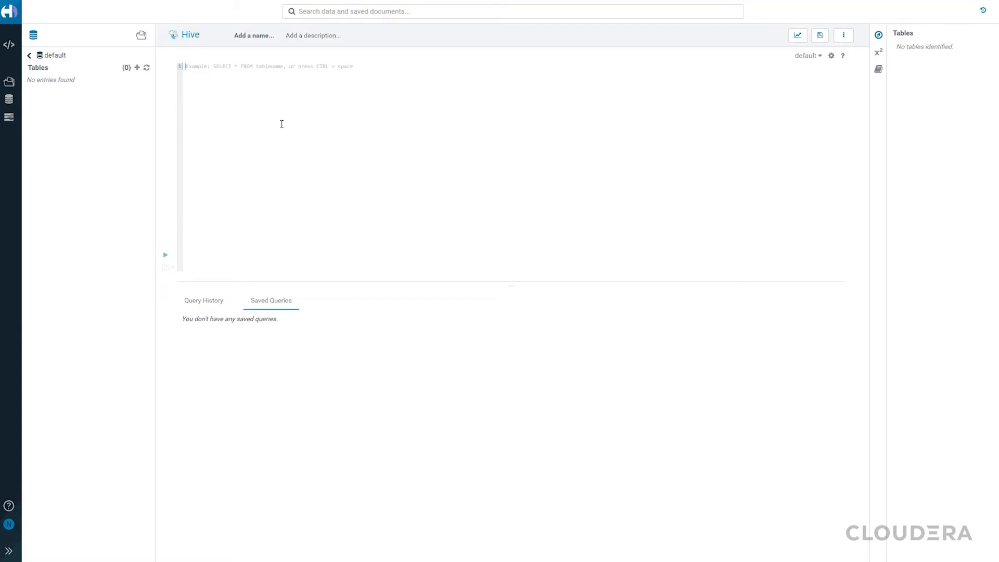
Switch to the text editor, copy the entire default.shipping SQL script and paste it into the Hive query editor.
{"action": "key", "text": "alt+Tab"}
{"action": "left_click", "coordinate": [645, 216]}
{"action": "key", "text": "ctrl+a"}
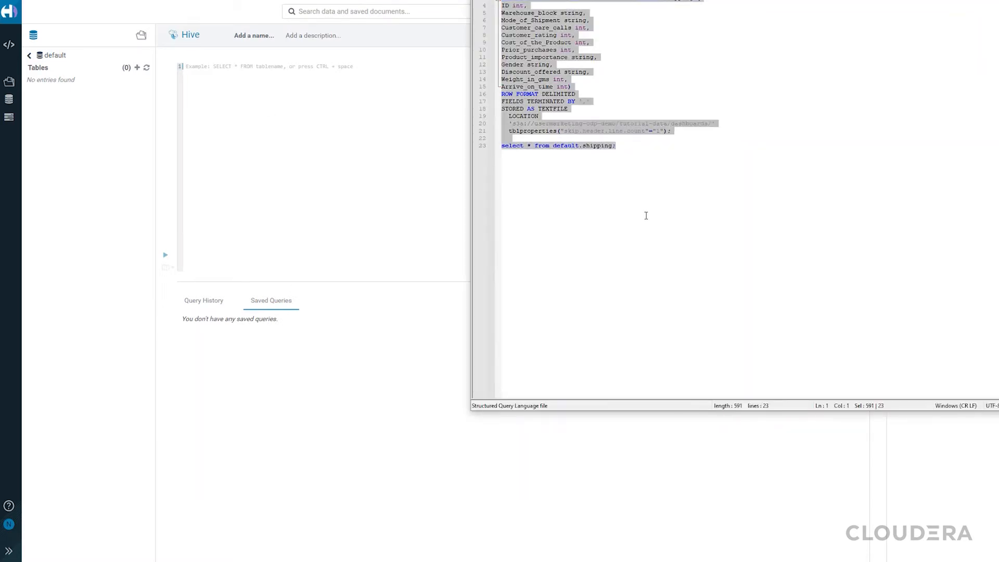
{"action": "key", "text": "alt+Tab"}
{"action": "key", "text": "ctrl+v"}
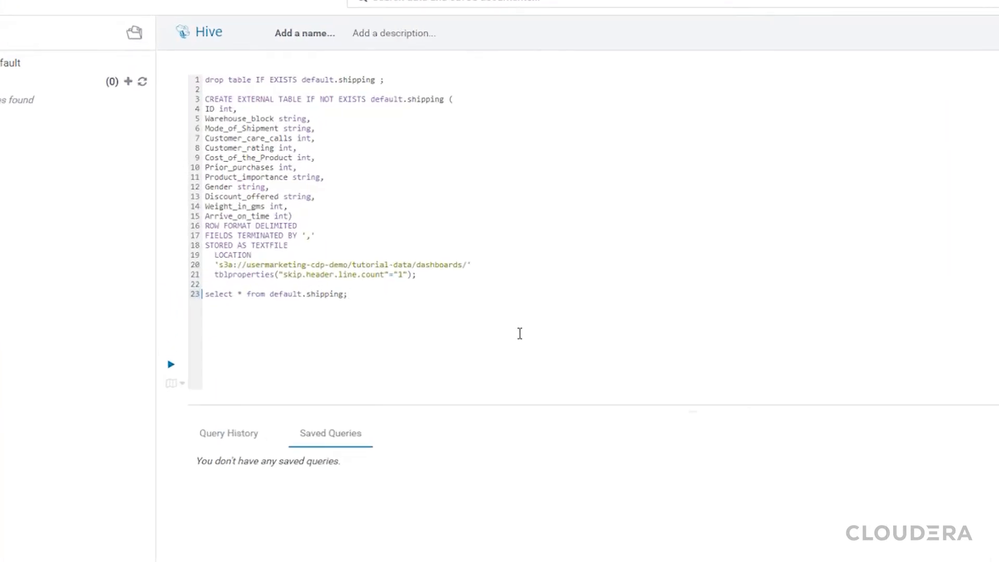
Run the CREATE EXTERNAL TABLE statement for default.shipping, and run the select * query on that table.
{"action": "left_click_drag", "start_coordinate": [451, 283], "coordinate": [176, 95]}
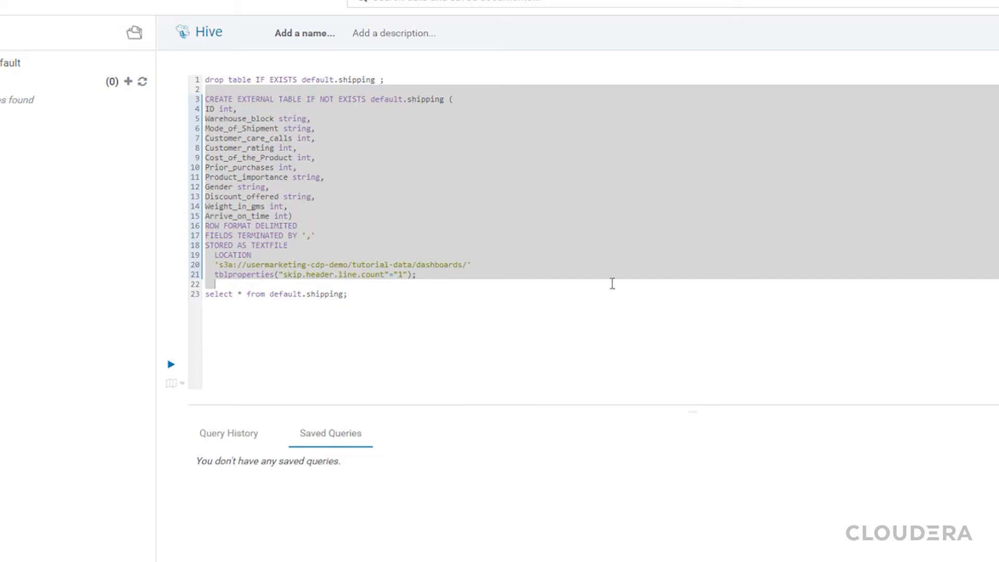
{"action": "key", "text": "ctrl+Return"}
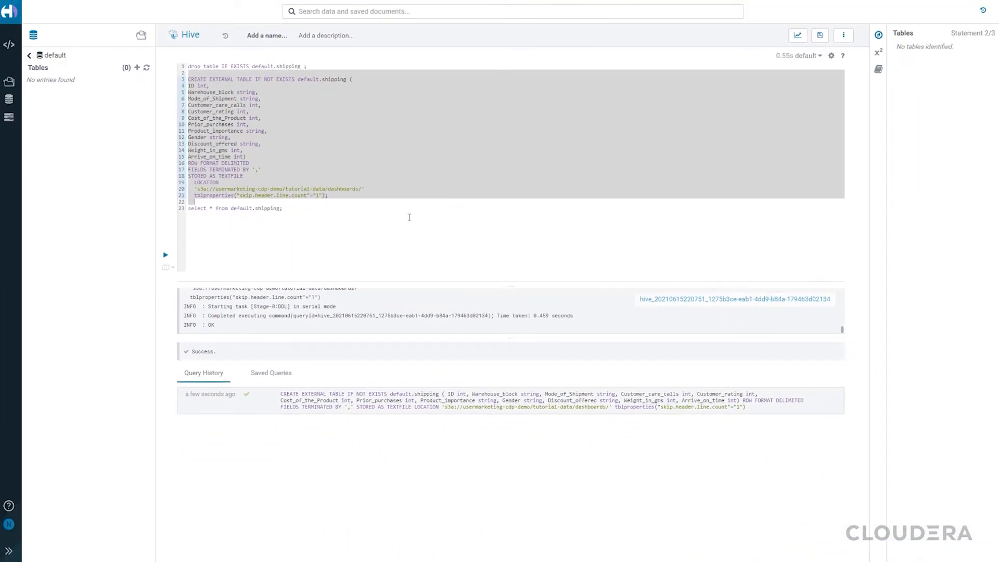
{"action": "left_click", "coordinate": [408, 218]}
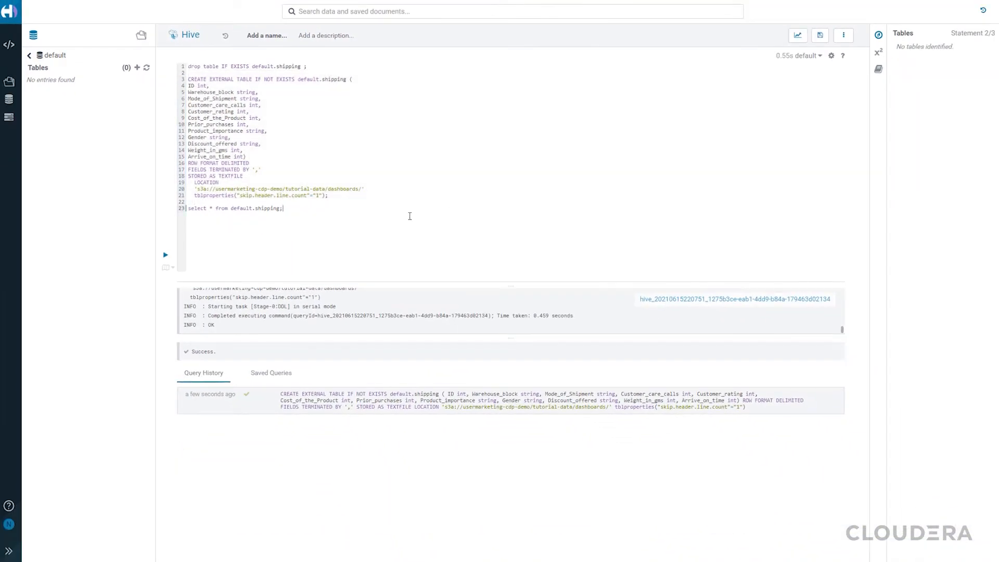
{"action": "key", "text": "ctrl+Return"}
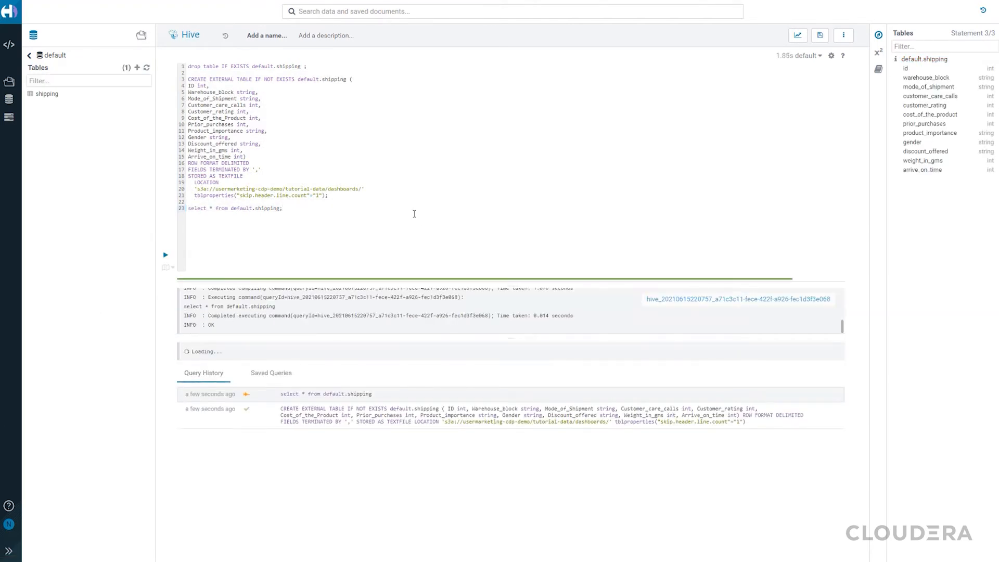
{"action": "scroll", "coordinate": [598, 283], "scroll_direction": "down", "scroll_amount": 3}
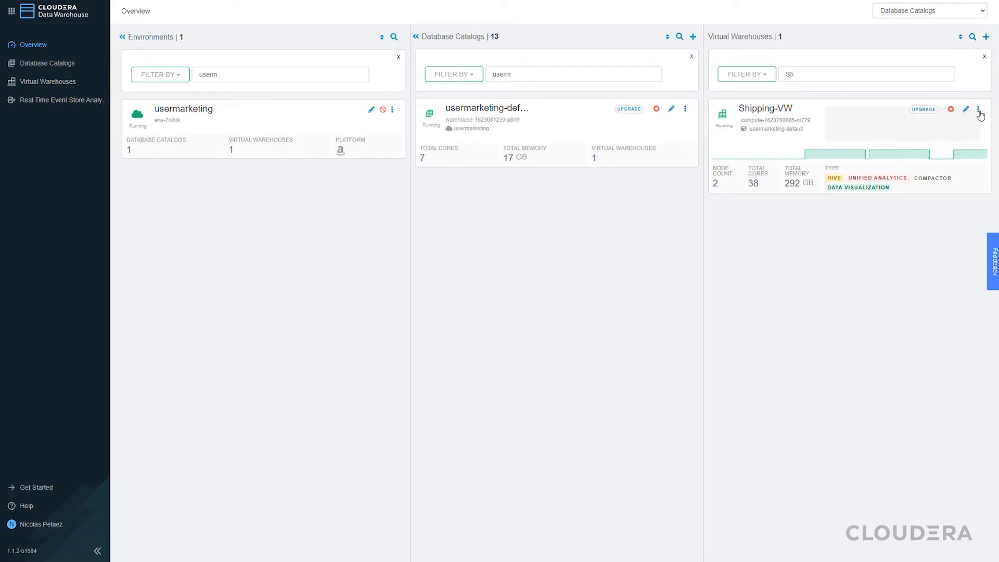
Open Data Visualization for the Shipping-VW warehouse and show the datasets of the Default Hive VW connection.
{"action": "left_click", "coordinate": [978, 110]}
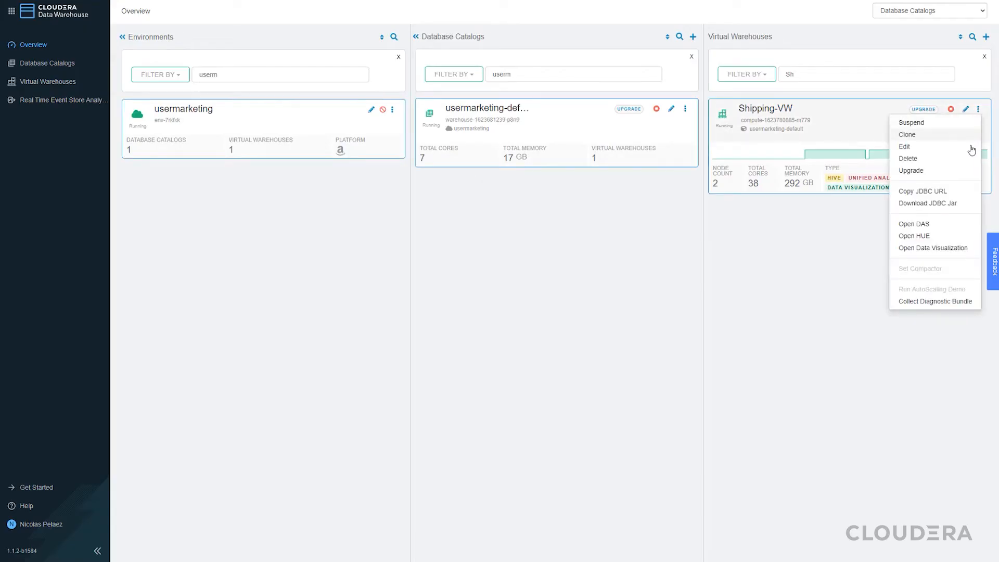
{"action": "left_click", "coordinate": [947, 248]}
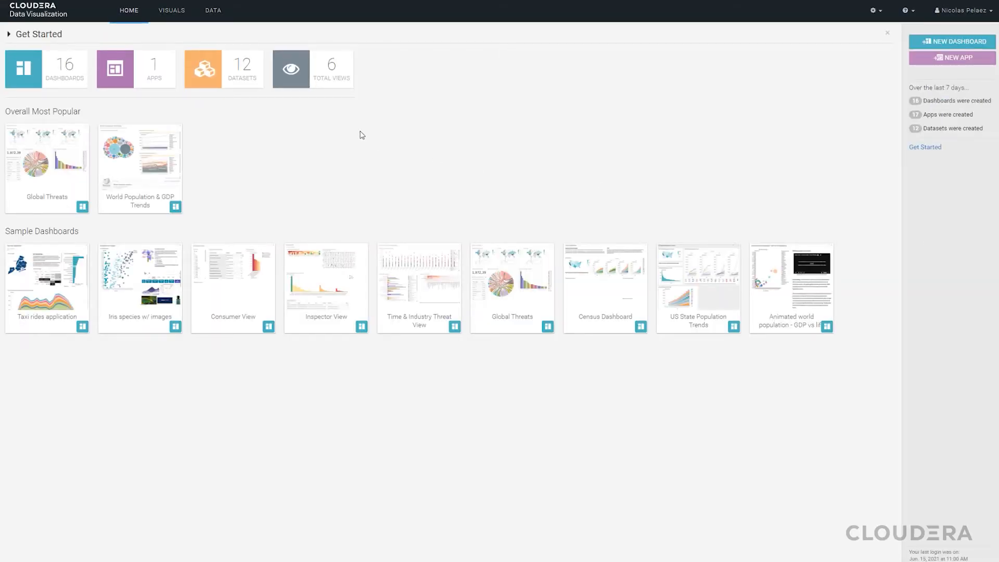
{"action": "left_click", "coordinate": [213, 16]}
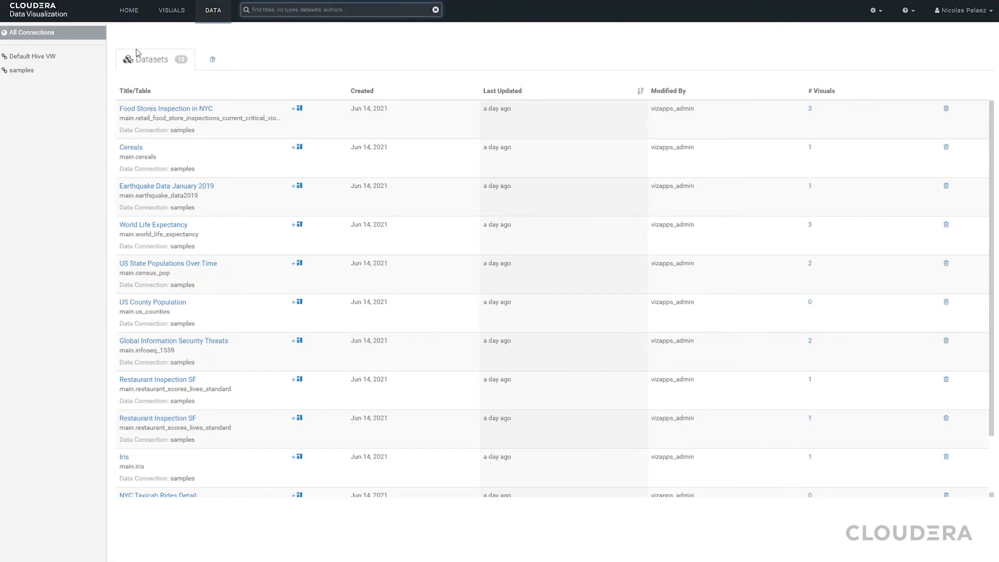
{"action": "left_click", "coordinate": [54, 59]}
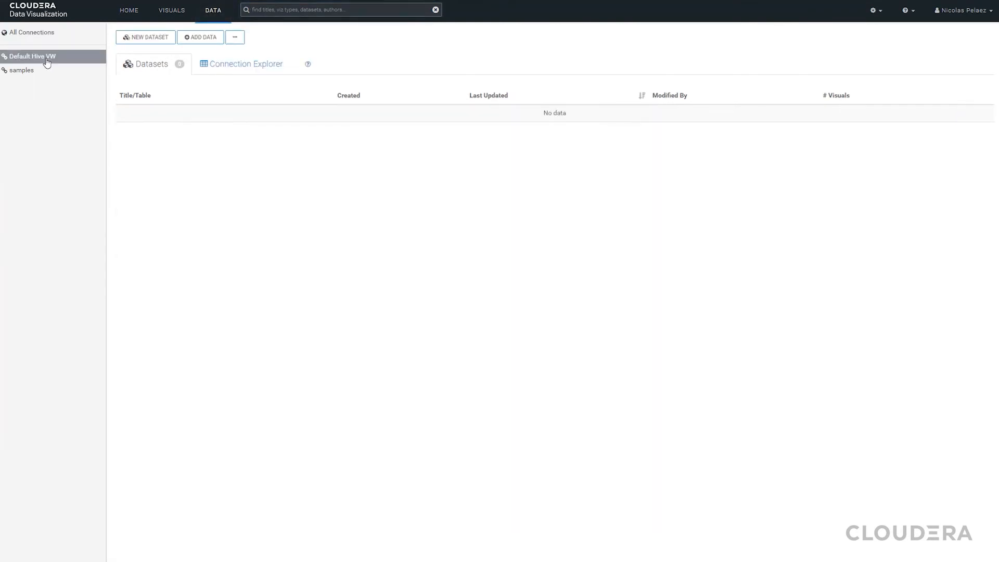
Create a dataset titled Shipping from the shipping table in the default database.
{"action": "left_click", "coordinate": [148, 38]}
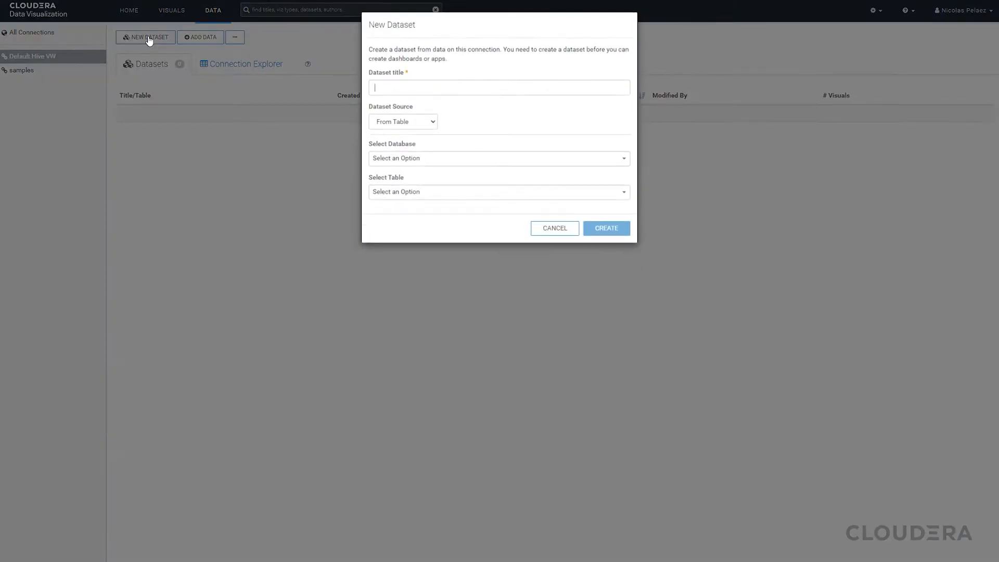
{"action": "type", "text": "Shipping"}
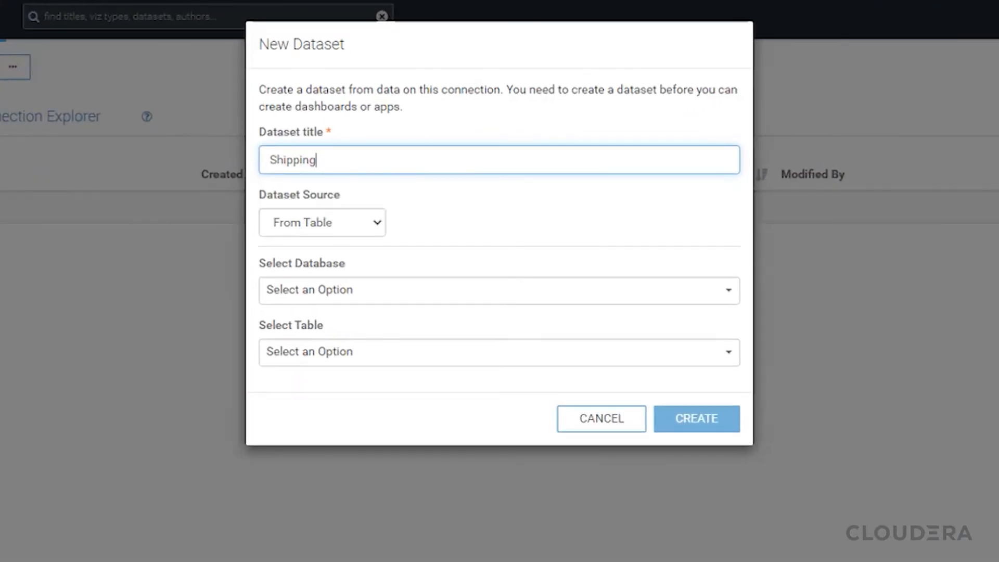
{"action": "left_click", "coordinate": [359, 290]}
{"action": "left_click", "coordinate": [356, 343]}
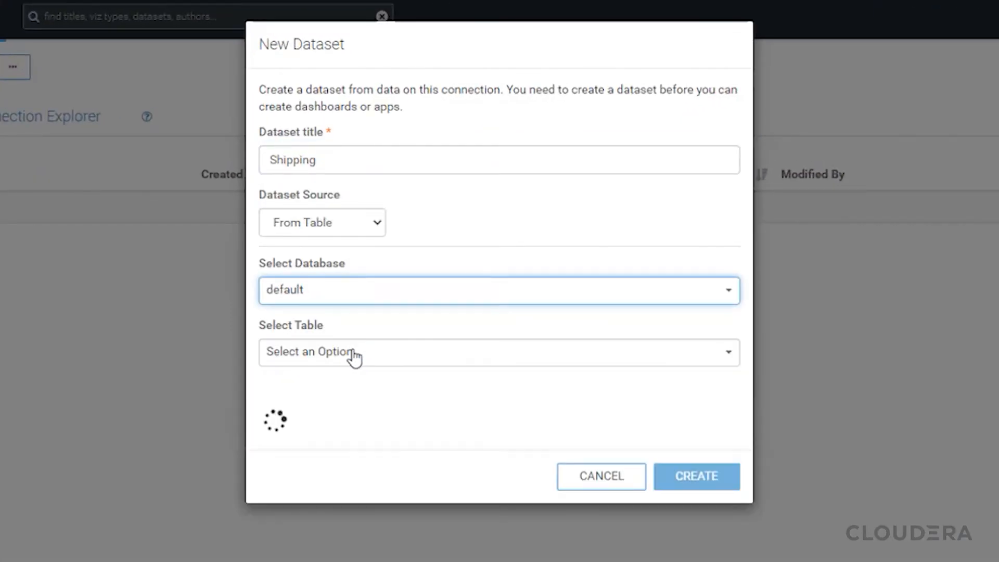
{"action": "left_click", "coordinate": [368, 358]}
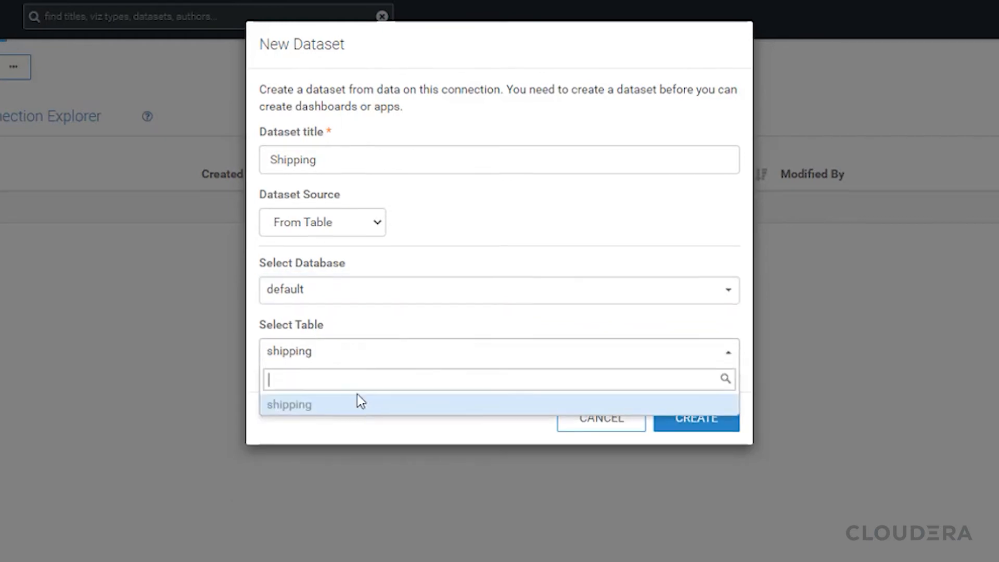
{"action": "left_click", "coordinate": [354, 405]}
{"action": "left_click", "coordinate": [696, 421]}
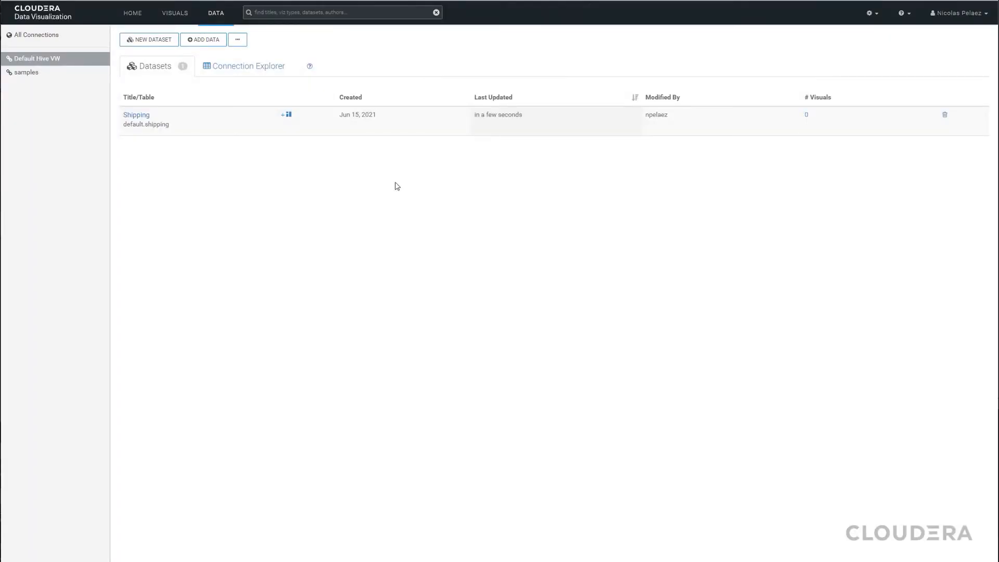
In the Shipping dataset's fields, make product_importance and discount_offered measures and id a dimension, and save.
{"action": "left_click", "coordinate": [139, 116]}
{"action": "left_click", "coordinate": [20, 84]}
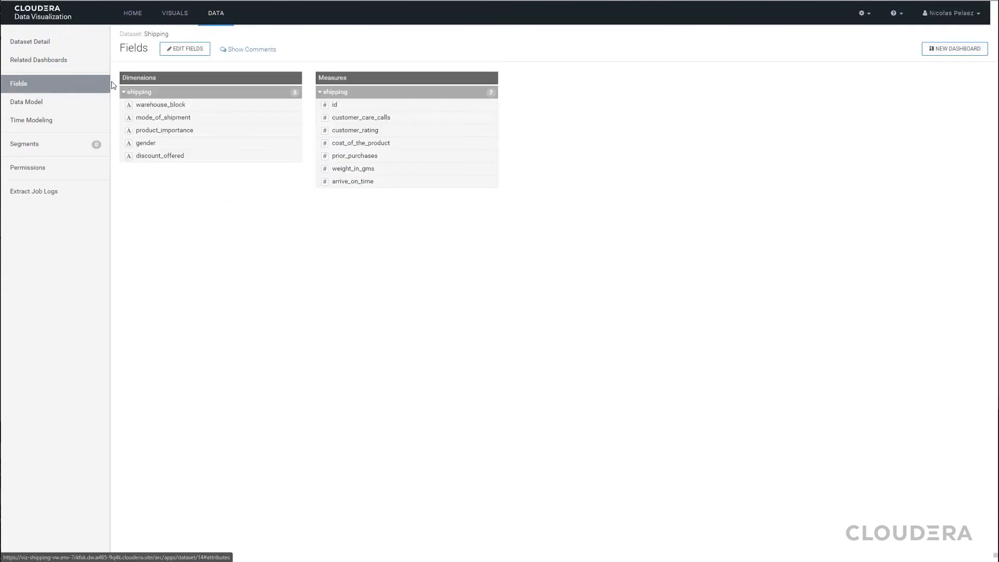
{"action": "left_click", "coordinate": [185, 49]}
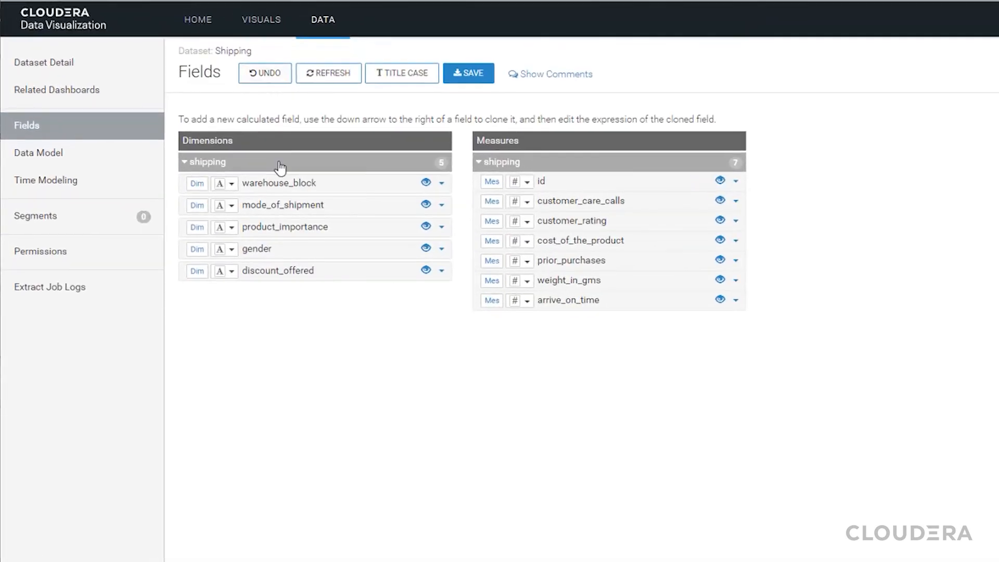
{"action": "left_click", "coordinate": [198, 228]}
{"action": "left_click", "coordinate": [199, 270]}
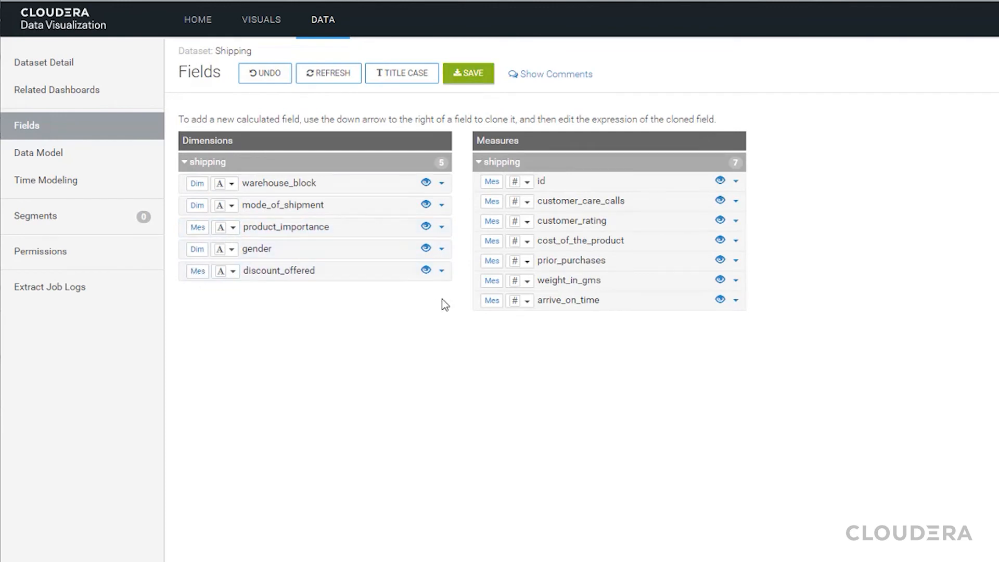
{"action": "left_click", "coordinate": [493, 182]}
{"action": "left_click", "coordinate": [462, 75]}
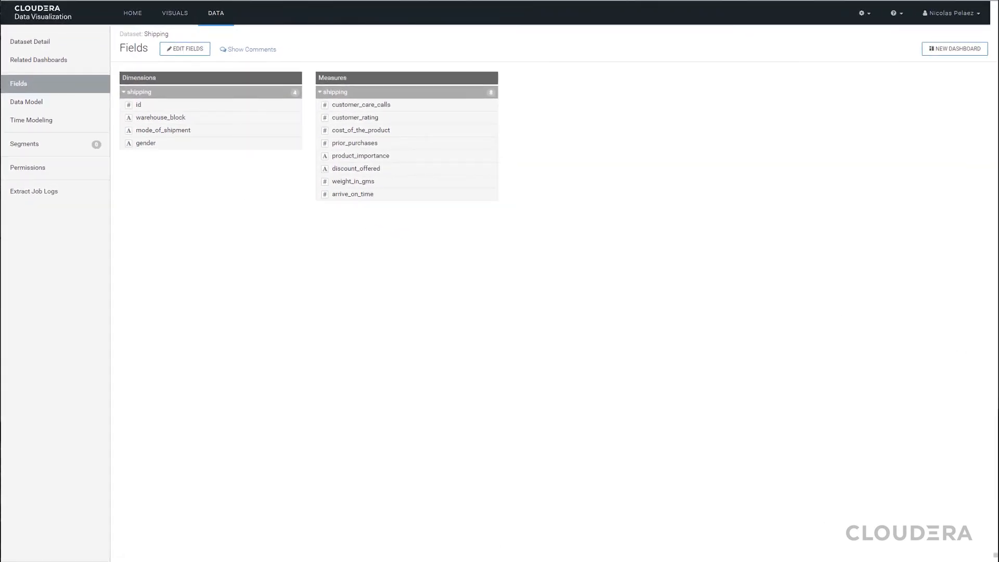
Create a dashboard titled "Shipping Dashboard Example" with the subtitle "Visually appealing representation of example shipping data".
{"action": "left_click", "coordinate": [175, 12]}
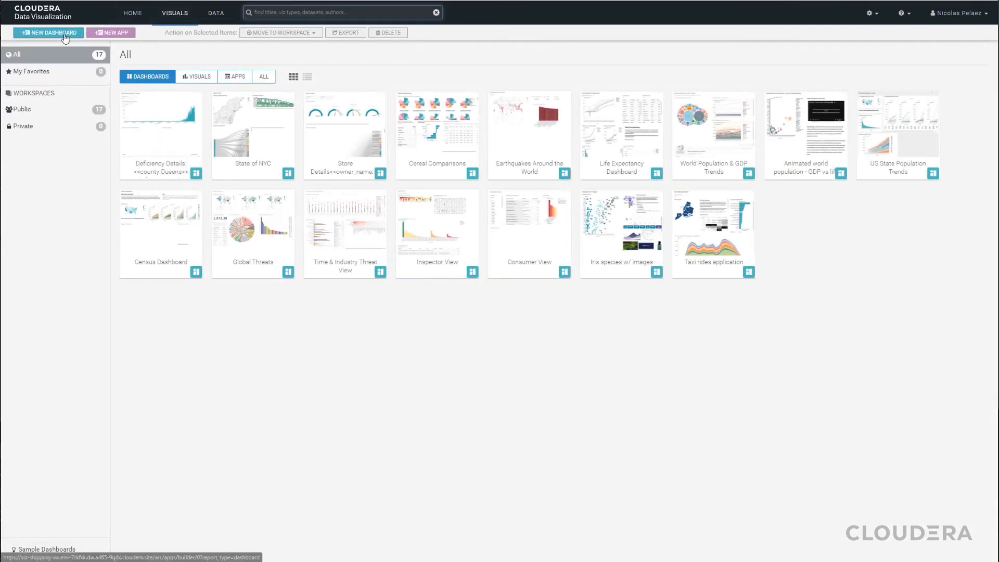
{"action": "left_click", "coordinate": [65, 39]}
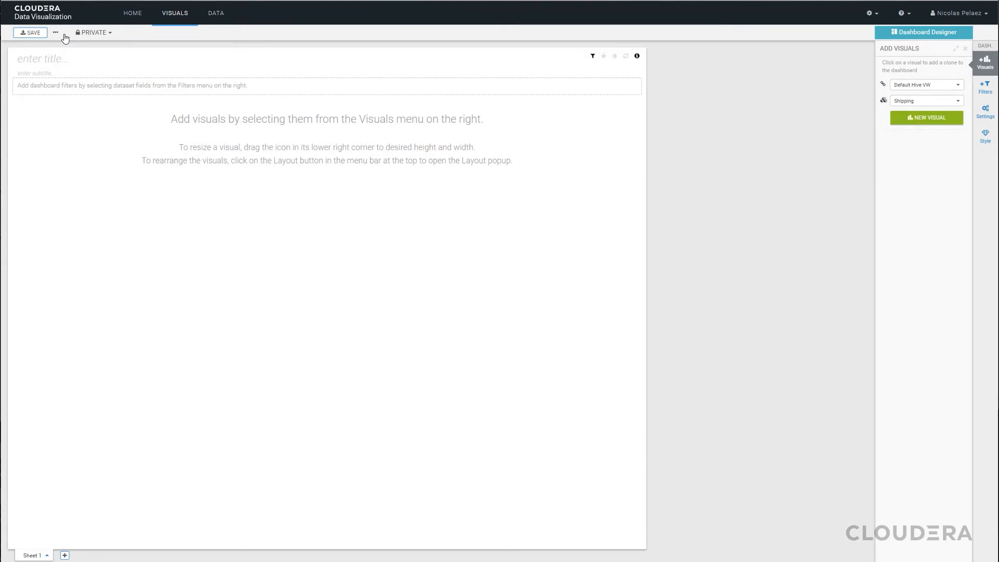
{"action": "left_click", "coordinate": [84, 60]}
{"action": "type", "text": "Shipping Dashboard Example"}
{"action": "left_click", "coordinate": [81, 72]}
{"action": "type", "text": "Visually appealing representation of example shipping data"}
{"action": "left_click", "coordinate": [178, 128]}
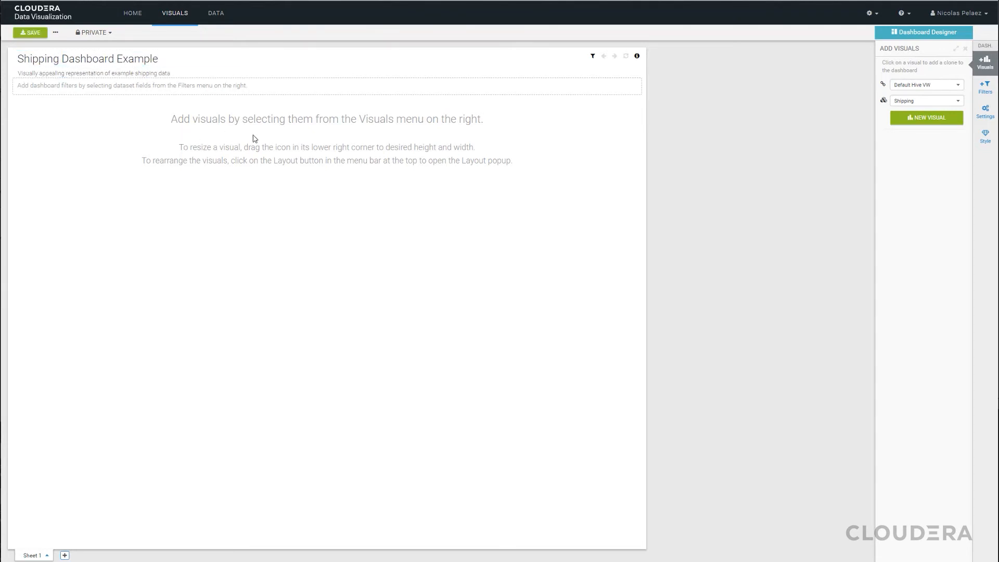
Add a Bars visual from the Shipping dataset with warehouse_block on the X axis and Record Count on the Y axis, and refresh it.
{"action": "left_click", "coordinate": [893, 118]}
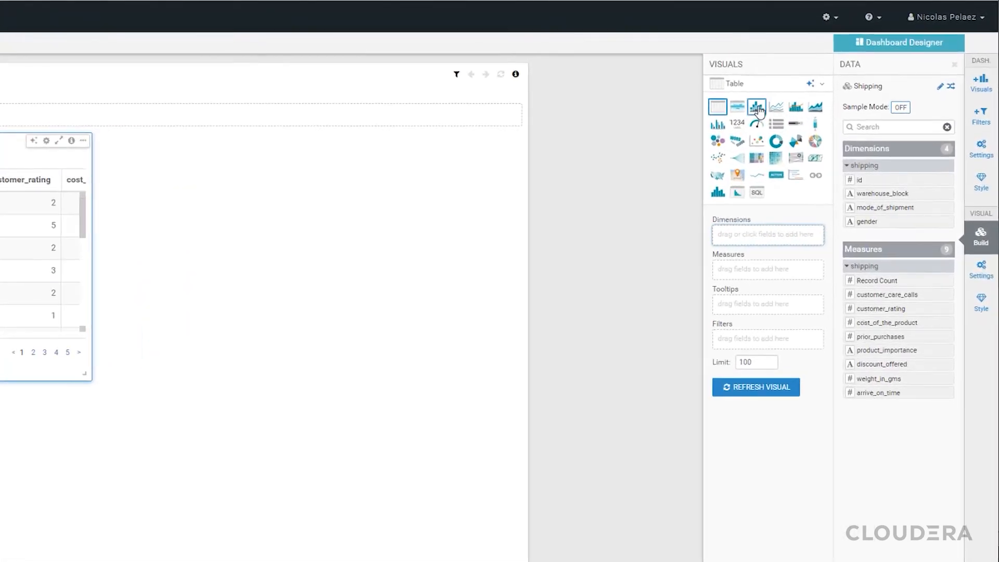
{"action": "left_click", "coordinate": [755, 110]}
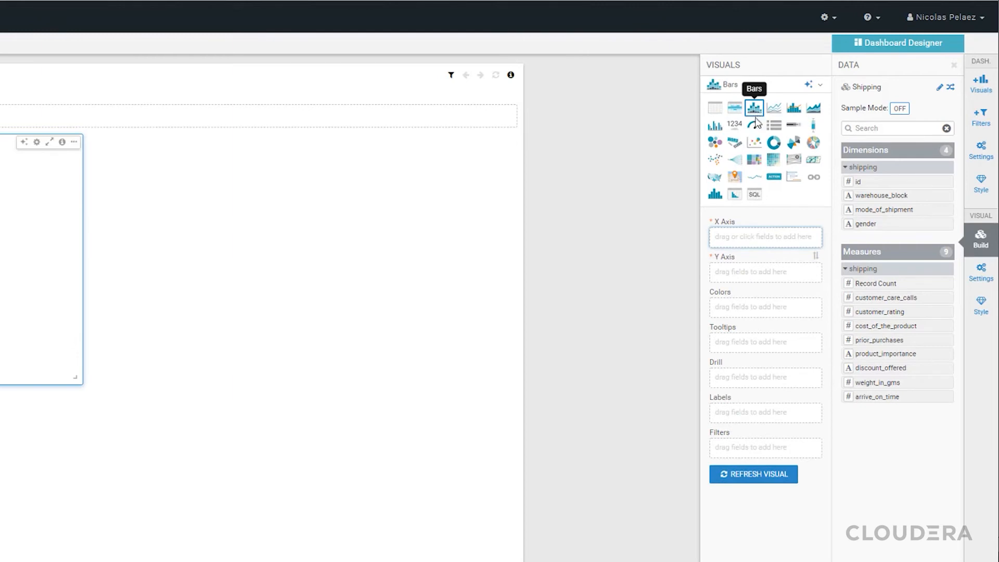
{"action": "left_click_drag", "start_coordinate": [885, 196], "coordinate": [784, 249]}
{"action": "left_click_drag", "start_coordinate": [866, 283], "coordinate": [768, 271]}
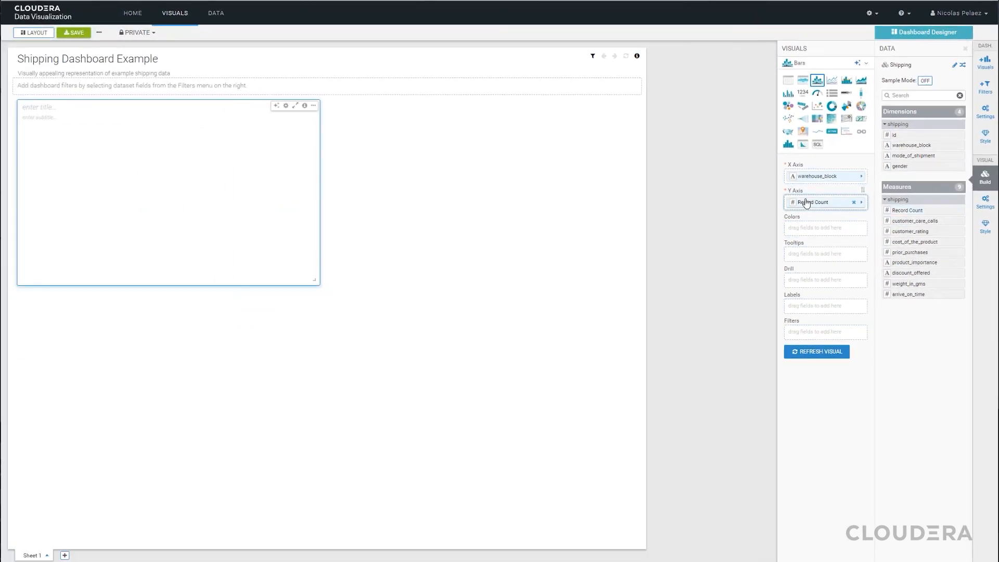
{"action": "left_click", "coordinate": [747, 473]}
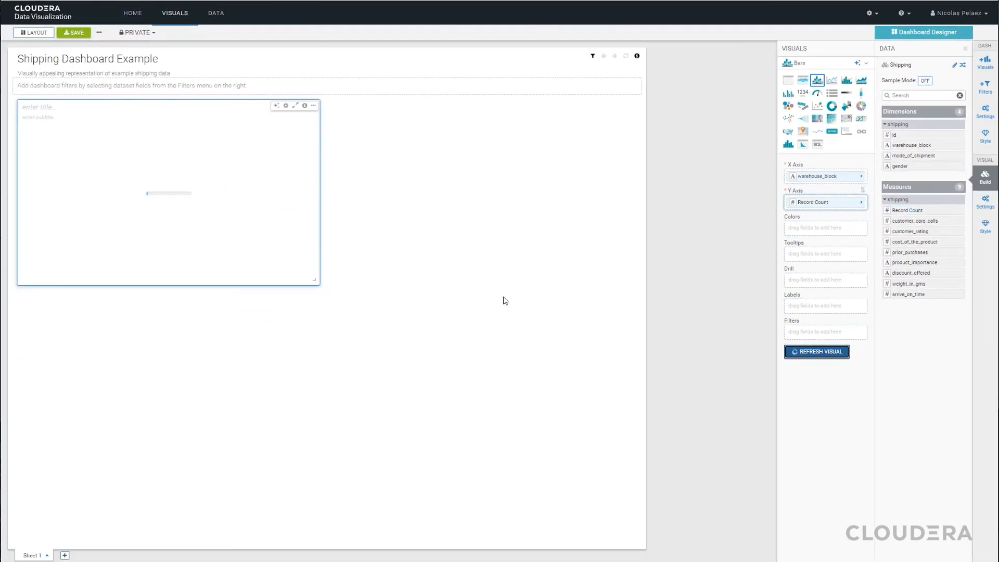
Title the warehouse bar chart "Shipping per Warehouse".
{"action": "left_click", "coordinate": [61, 109]}
{"action": "type", "text": "Shippinh"}
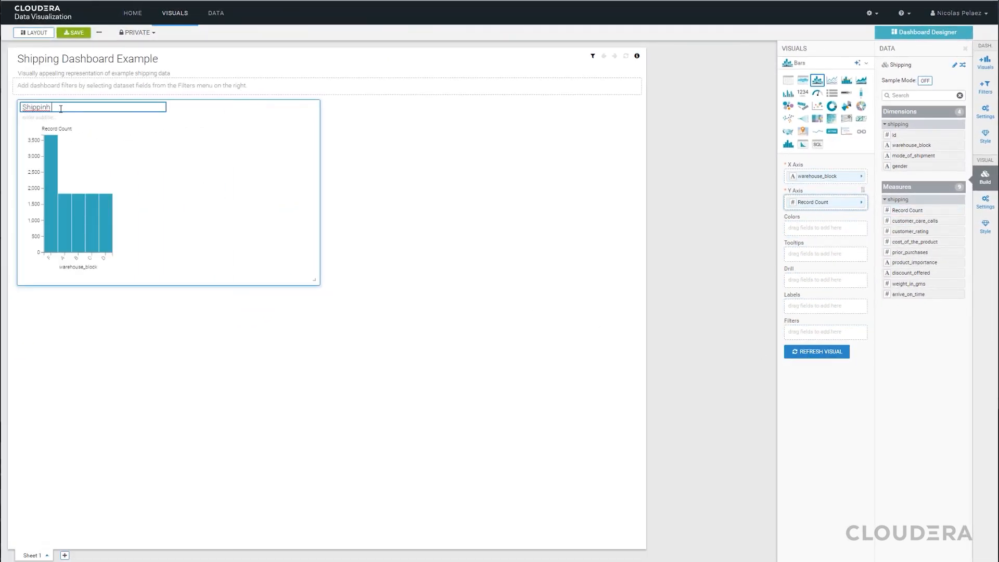
{"action": "type", "text": " per Warehouse"}
Add a Pie visual from the Shipping dataset with mode_of_shipment as dimension and Record Count as measure, and refresh it.
{"action": "left_click", "coordinate": [985, 62]}
{"action": "left_click", "coordinate": [937, 128]}
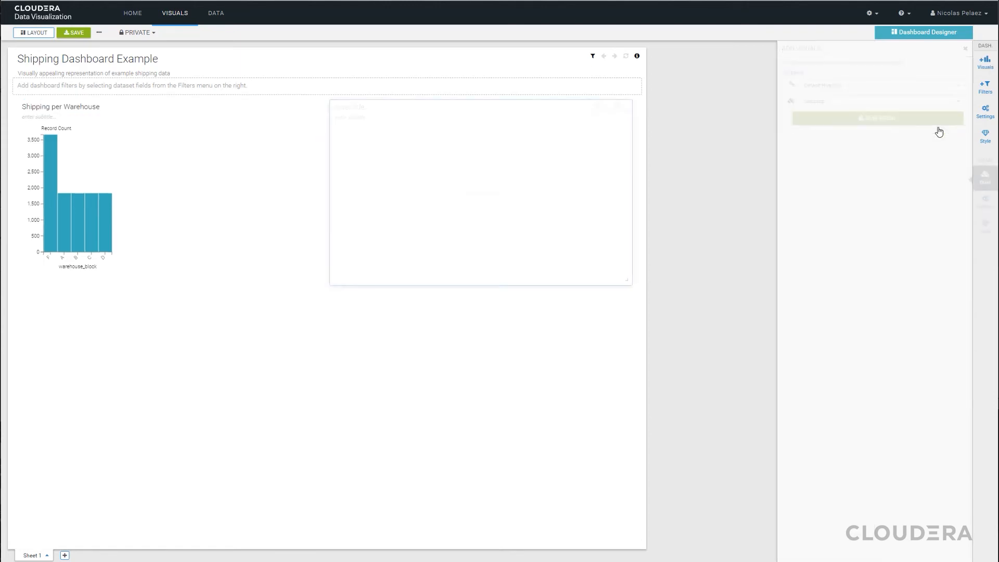
{"action": "left_click", "coordinate": [831, 107]}
{"action": "left_click_drag", "start_coordinate": [913, 155], "coordinate": [837, 181]}
{"action": "left_click_drag", "start_coordinate": [907, 211], "coordinate": [827, 202]}
{"action": "left_click", "coordinate": [816, 327]}
Title the pie visual "Breakdown of Mode of Shipment" and deselect it.
{"action": "left_click", "coordinate": [371, 107]}
{"action": "type", "text": "Breakdown of Mode of Shipment"}
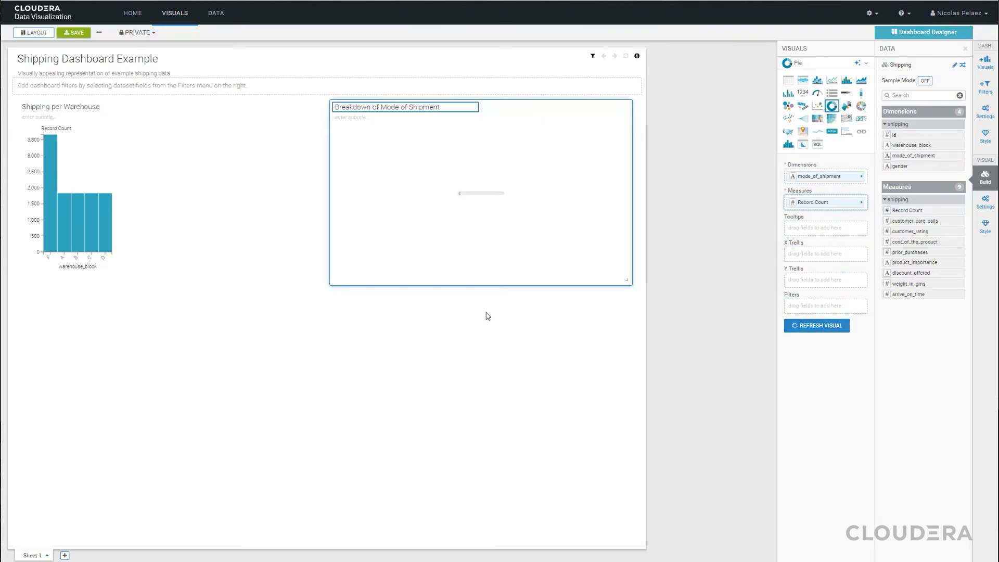
{"action": "left_click", "coordinate": [487, 315]}
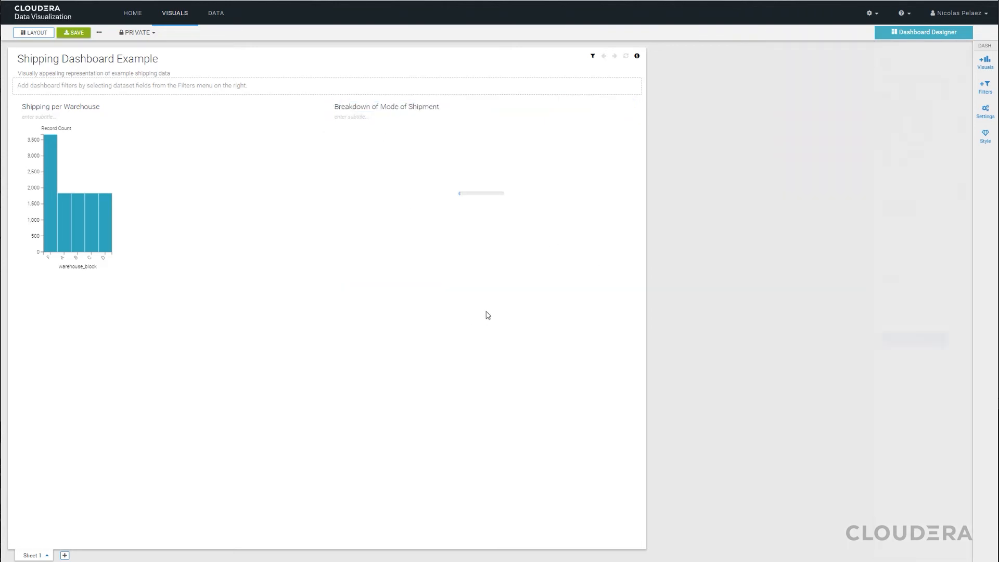
Add a Gauge visual titled "Average Customer Rating" with avg(customer_rating) as measure and mode_of_shipment as X trellis.
{"action": "left_click", "coordinate": [984, 61]}
{"action": "left_click", "coordinate": [926, 126]}
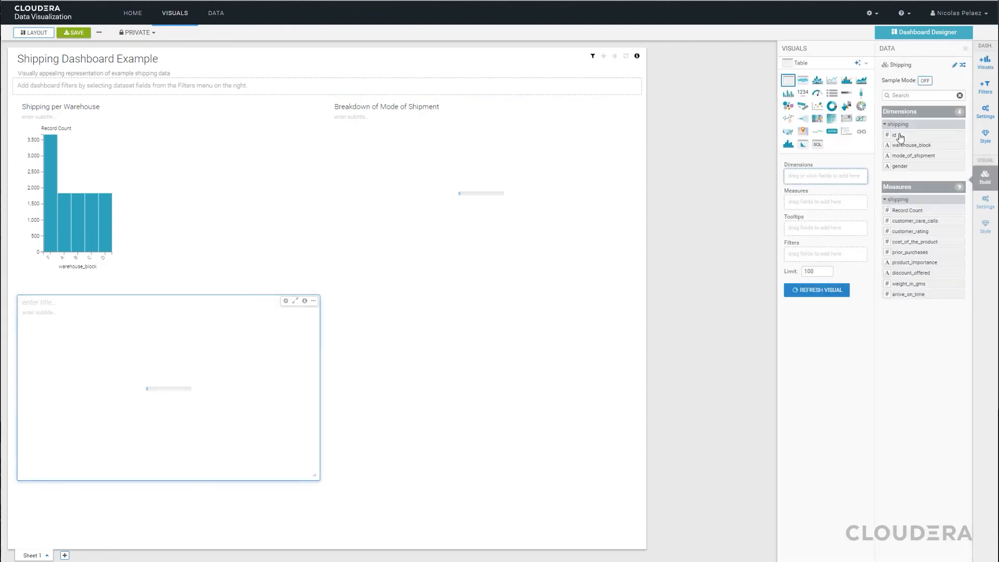
{"action": "left_click", "coordinate": [817, 93]}
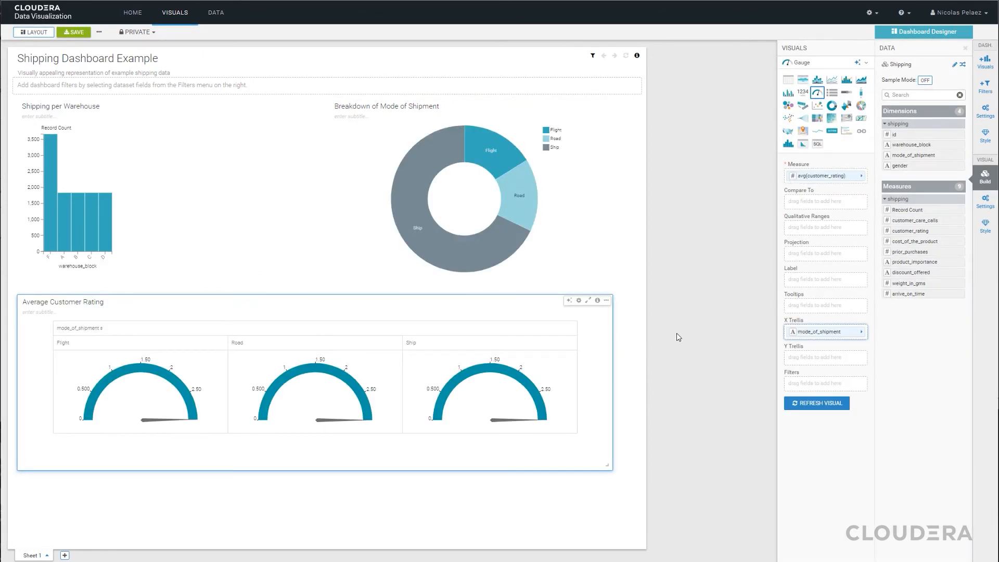
{"action": "left_click", "coordinate": [671, 338]}
Add a Histogram visual with weight_in_gms as measure, set the measure's limit to 90, and refresh it.
{"action": "left_click", "coordinate": [985, 61]}
{"action": "left_click", "coordinate": [923, 128]}
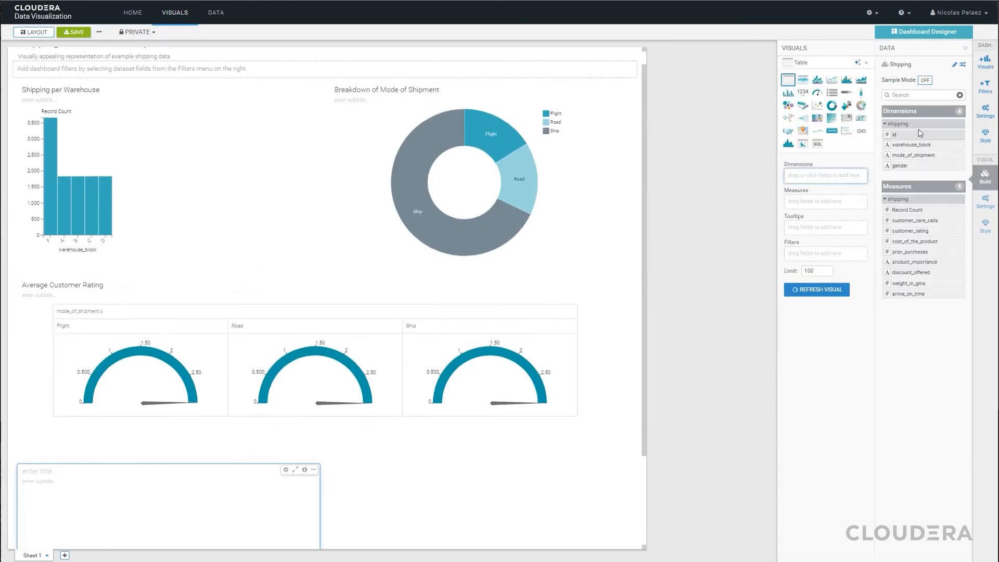
{"action": "left_click", "coordinate": [788, 143]}
{"action": "left_click_drag", "start_coordinate": [895, 283], "coordinate": [825, 179]}
{"action": "left_click", "coordinate": [861, 175]}
{"action": "left_click", "coordinate": [939, 162]}
{"action": "type", "text": "90"}
{"action": "left_click", "coordinate": [842, 278]}
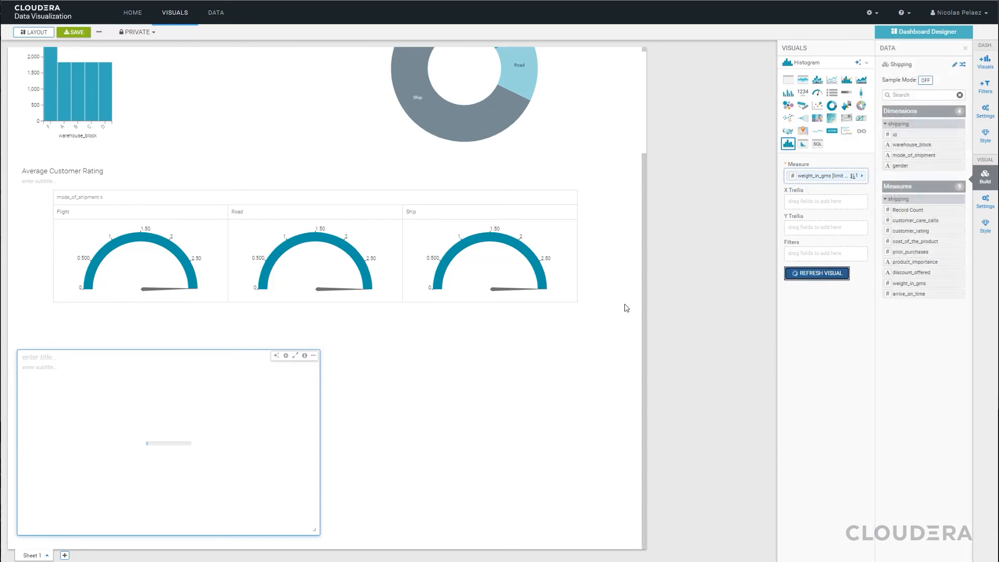
Widen the histogram, then in the dashboard layout stretch the gauge visual to 64 columns, align the histogram beneath it and apply.
{"action": "left_click_drag", "start_coordinate": [315, 531], "coordinate": [603, 510]}
{"action": "scroll", "coordinate": [552, 378], "scroll_direction": "up", "scroll_amount": 3}
{"action": "left_click", "coordinate": [40, 33]}
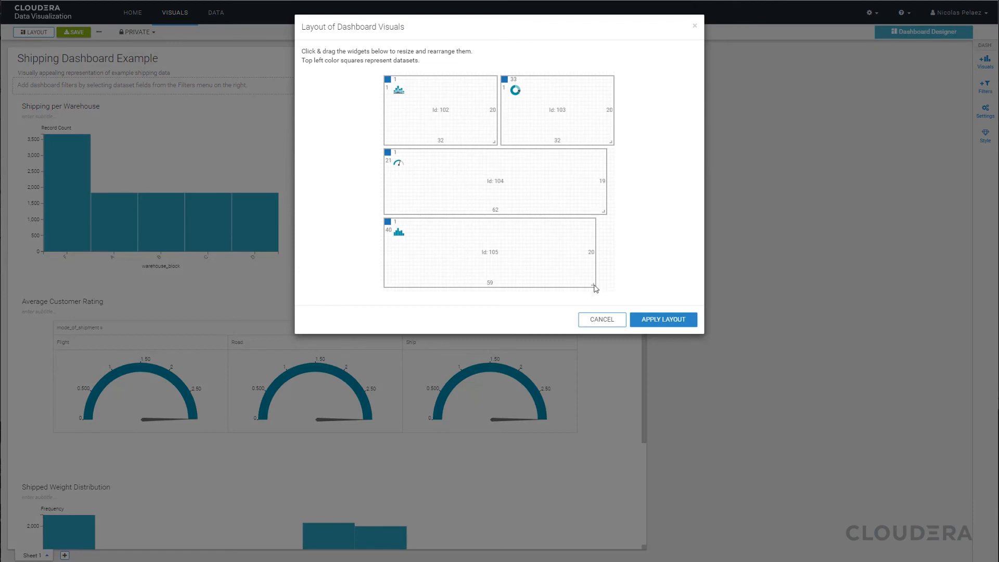
{"action": "left_click_drag", "start_coordinate": [594, 285], "coordinate": [607, 285]}
{"action": "left_click_drag", "start_coordinate": [604, 211], "coordinate": [611, 213]}
{"action": "left_click_drag", "start_coordinate": [602, 284], "coordinate": [611, 284]}
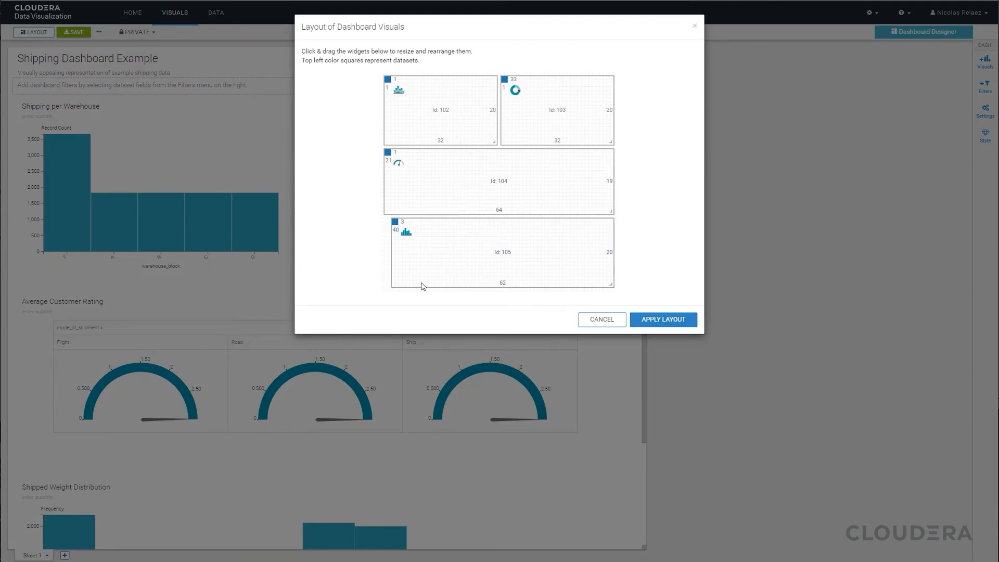
{"action": "left_click_drag", "start_coordinate": [423, 286], "coordinate": [418, 286]}
{"action": "left_click", "coordinate": [662, 319]}
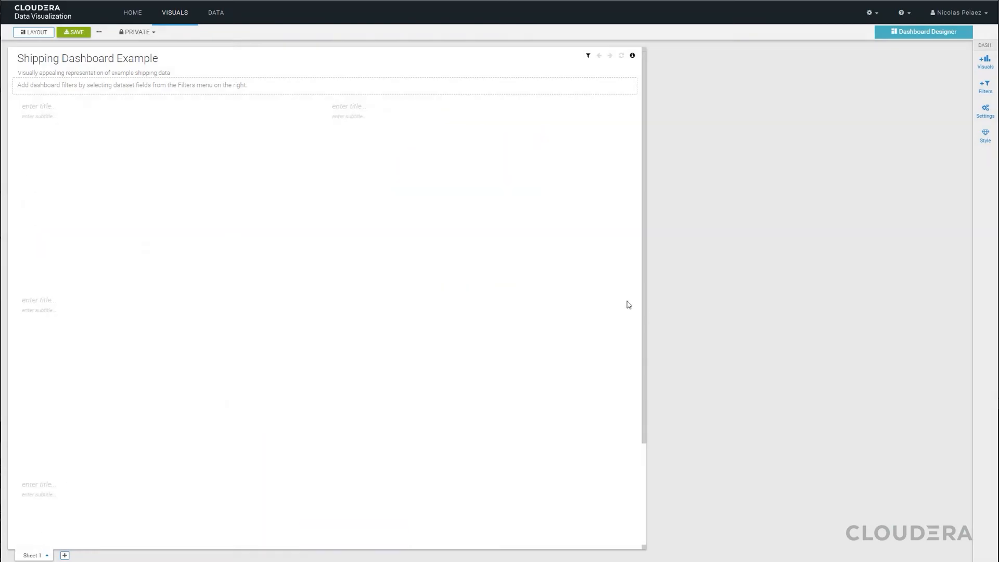
Save the dashboard and open it in view mode to examine the finished charts.
{"action": "left_click", "coordinate": [77, 33]}
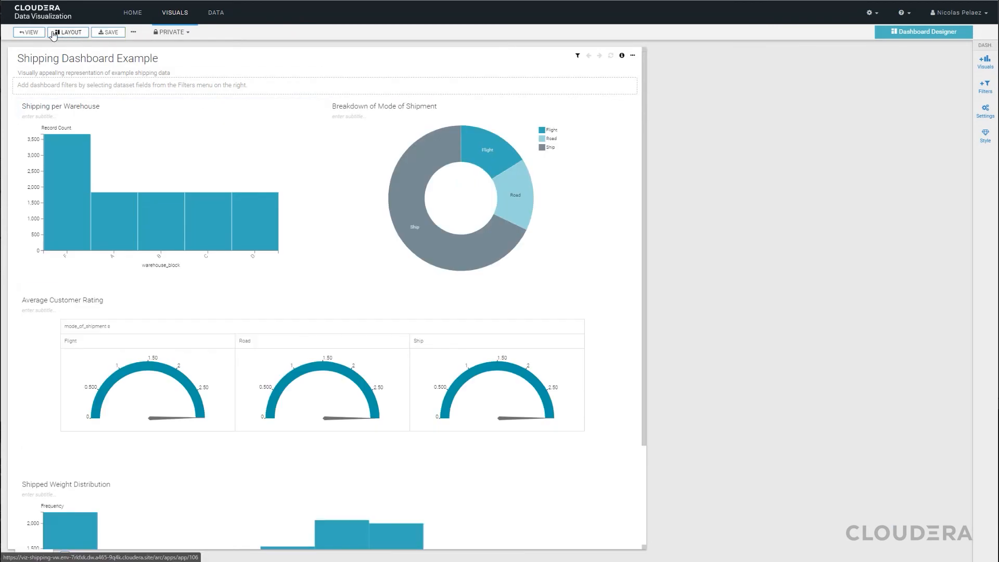
{"action": "left_click", "coordinate": [33, 33]}
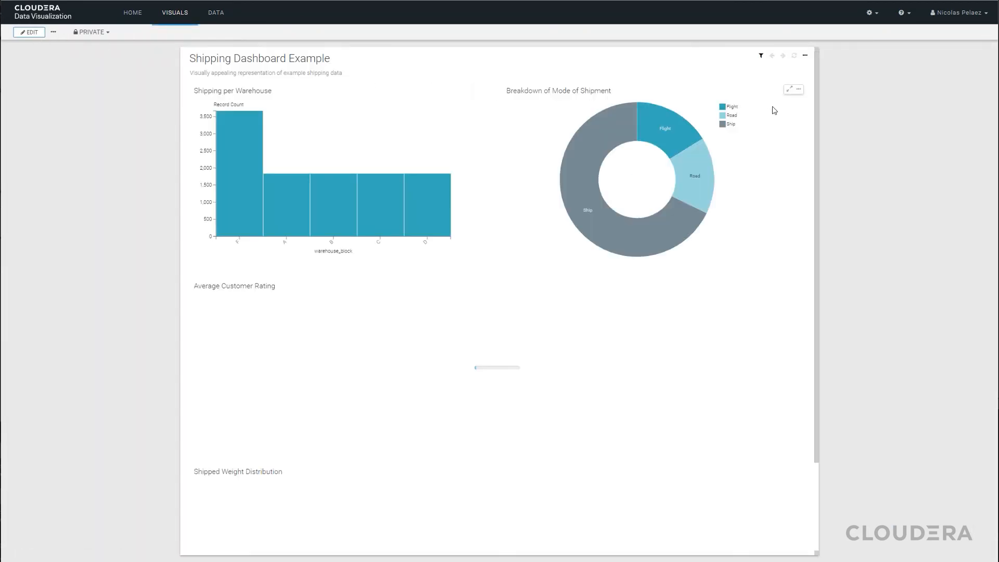
{"action": "mouse_move", "coordinate": [817, 113]}
{"action": "left_mouse_down"}
{"action": "mouse_move", "coordinate": [815, 208]}
{"action": "mouse_move", "coordinate": [815, 114]}
{"action": "left_mouse_up"}
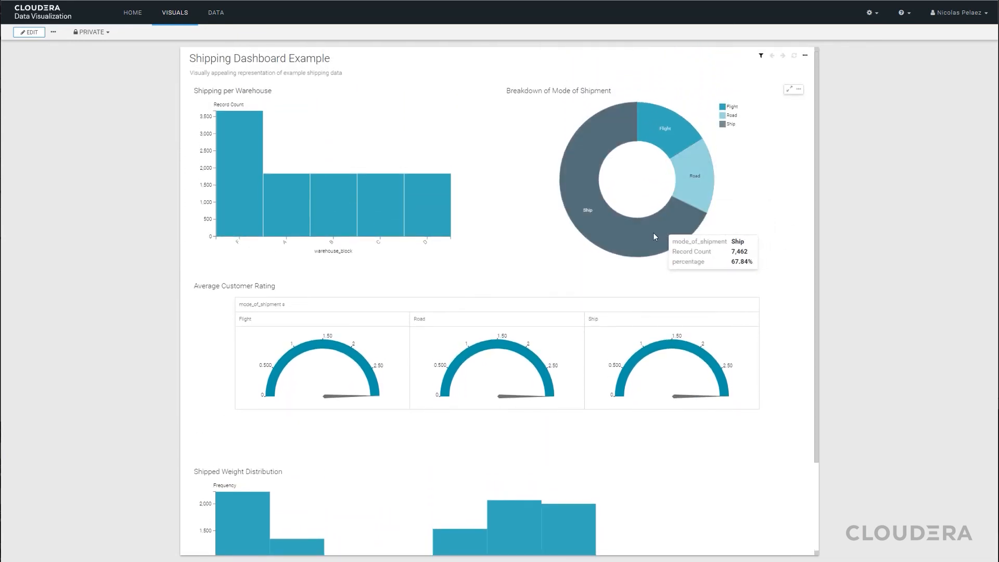
{"action": "mouse_move", "coordinate": [429, 194]}
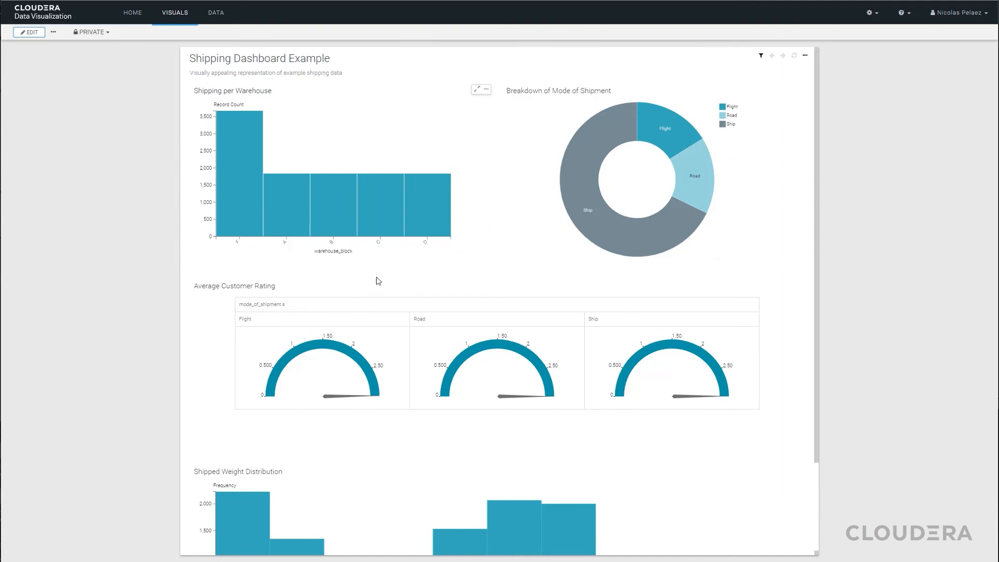
{"action": "mouse_move", "coordinate": [360, 363]}
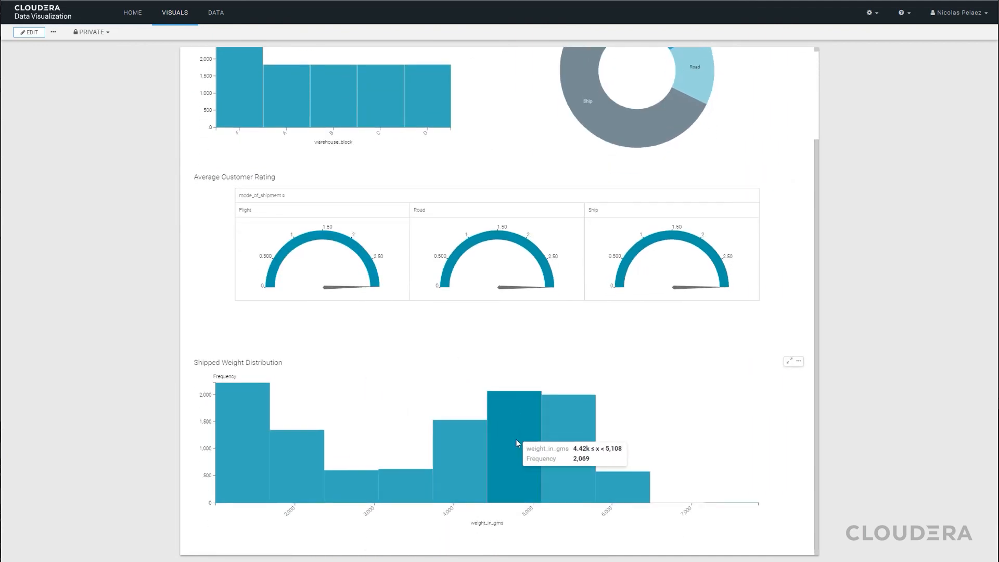